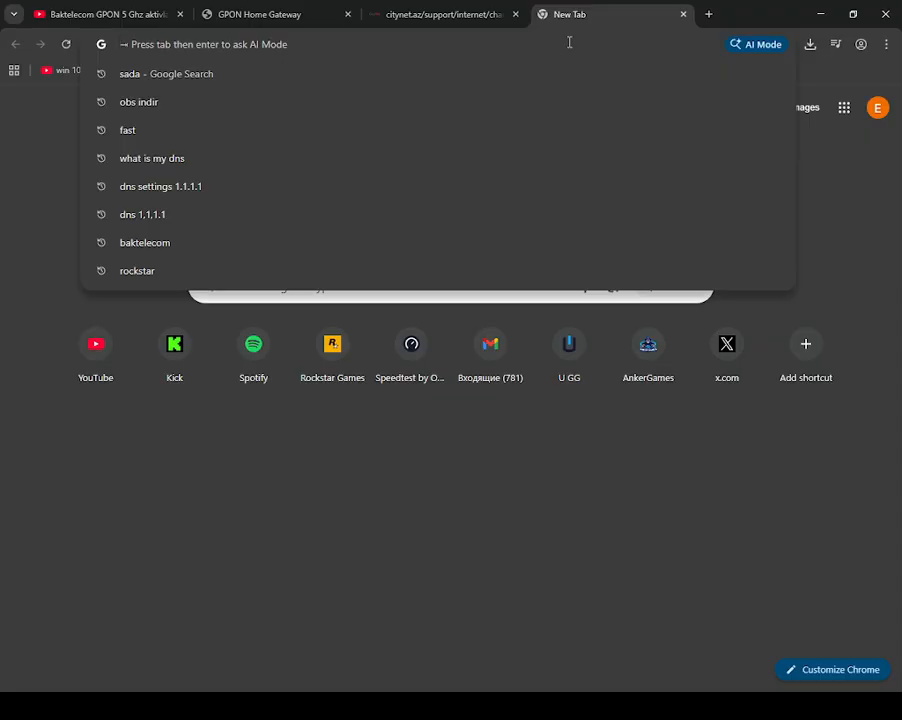
# Open the GPON Home Gateway login page at 192.168.1.254
pyautogui.click(535, 434)
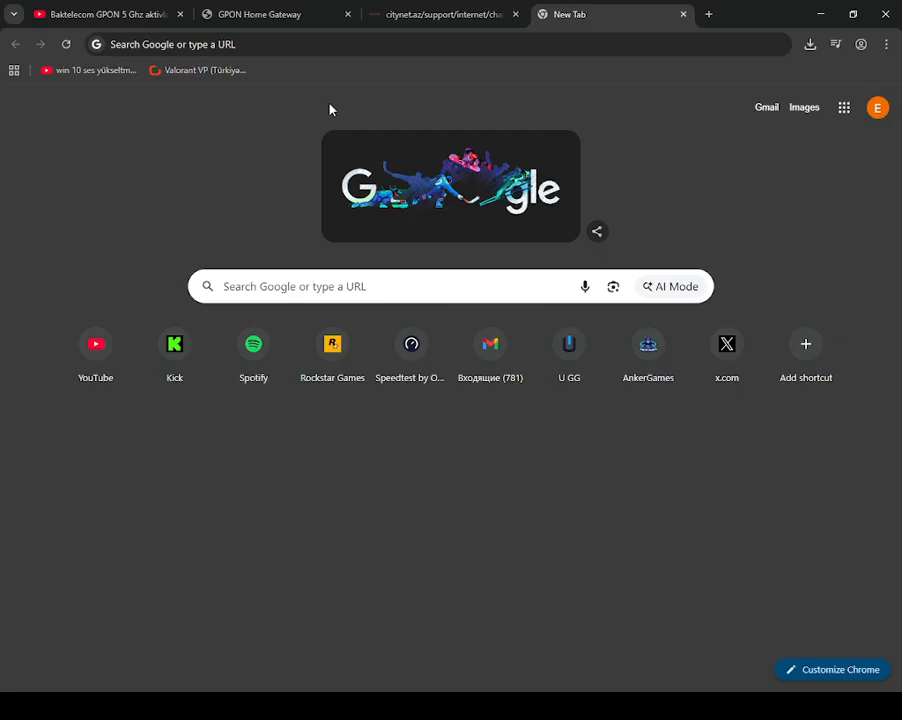
pyautogui.click(303, 22)
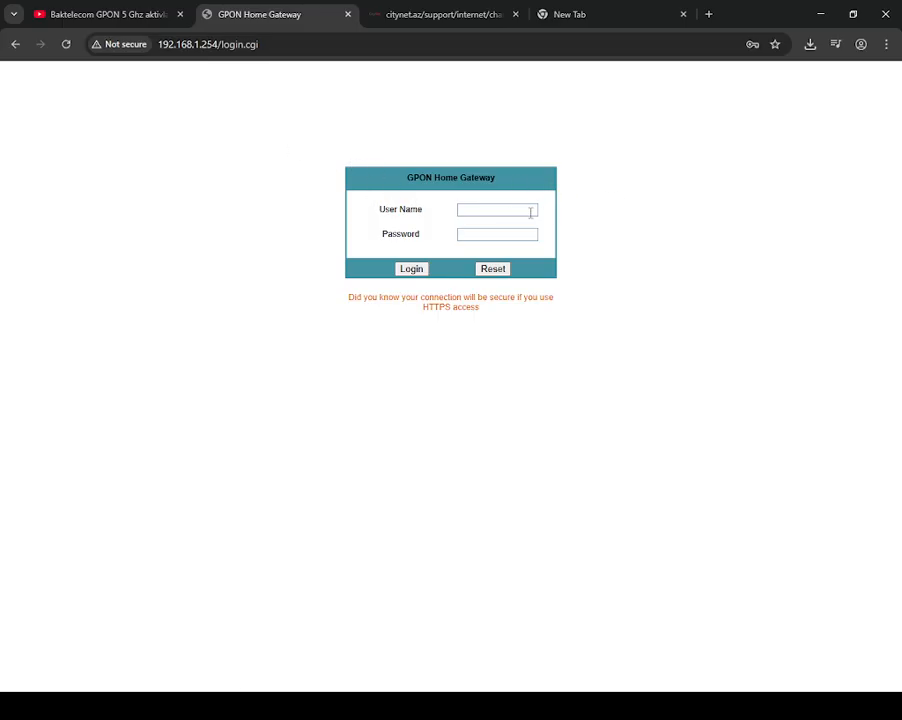
pyautogui.click(484, 210)
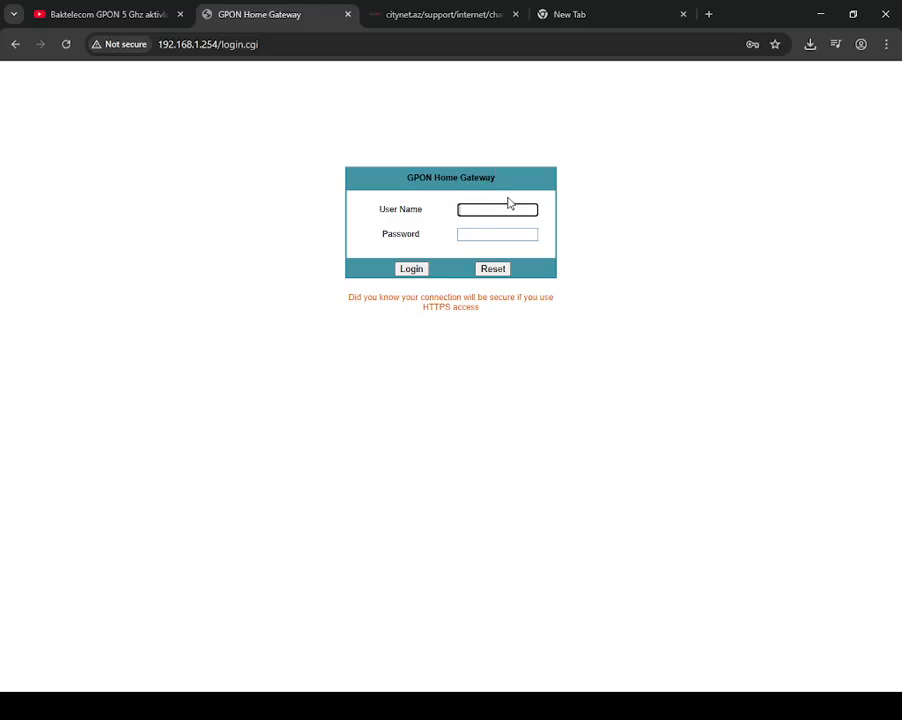
pyautogui.click(558, 200)
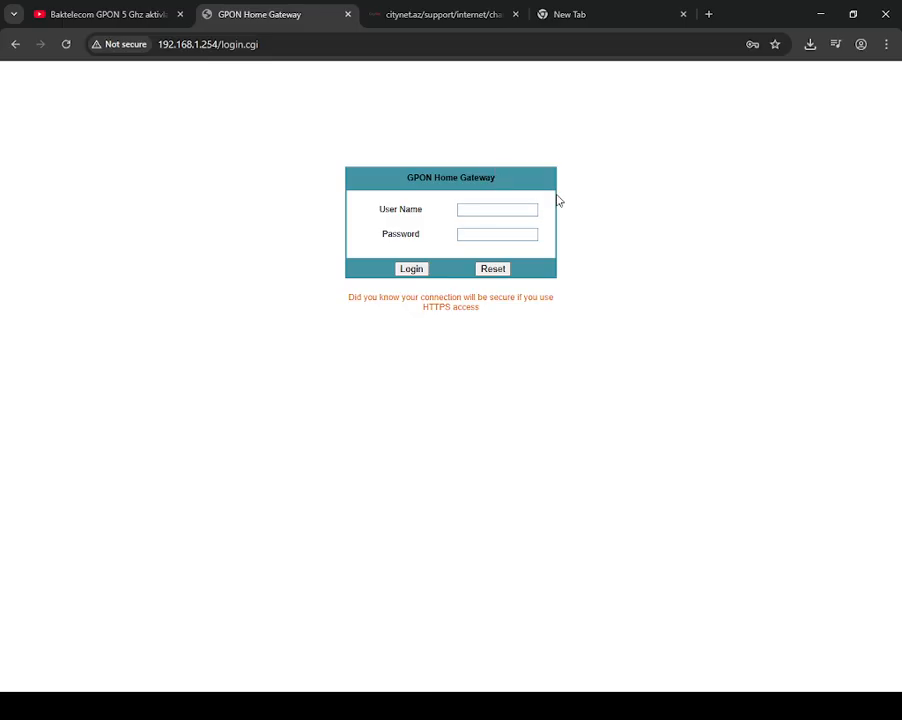
# Look up the gateway's login user name and password in the CityNet Wi-Fi support article
pyautogui.click(451, 28)
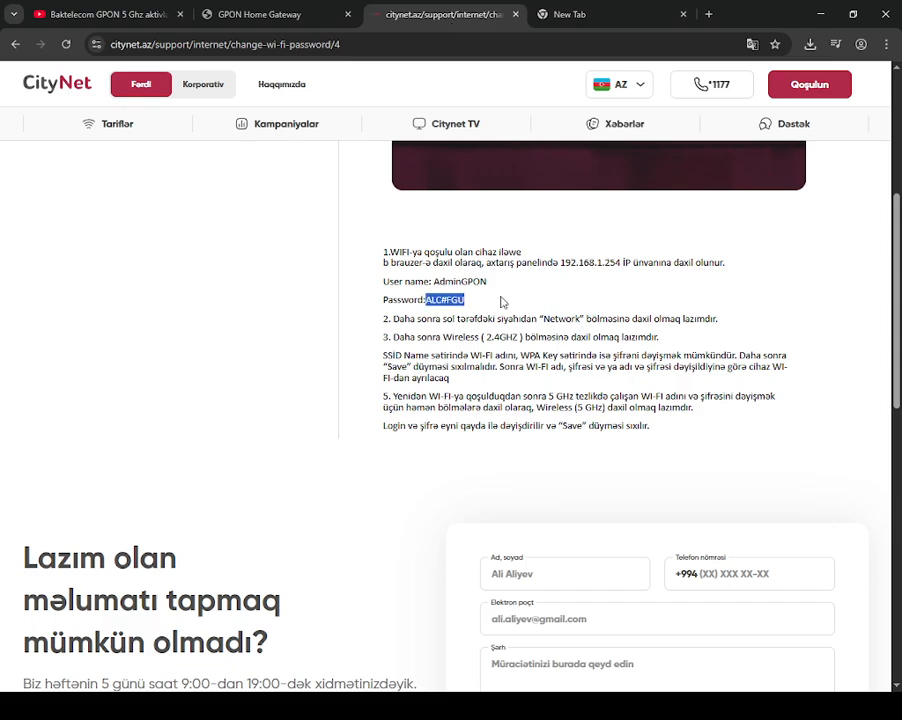
pyautogui.click(462, 297)
pyautogui.moveTo(464, 299); pyautogui.dragTo(426, 299)
# Log in to the GPON Home Gateway with the saved user name and password, and dismiss the saved-passwords warning
pyautogui.click(305, 27)
pyautogui.click(476, 207)
pyautogui.click(508, 252)
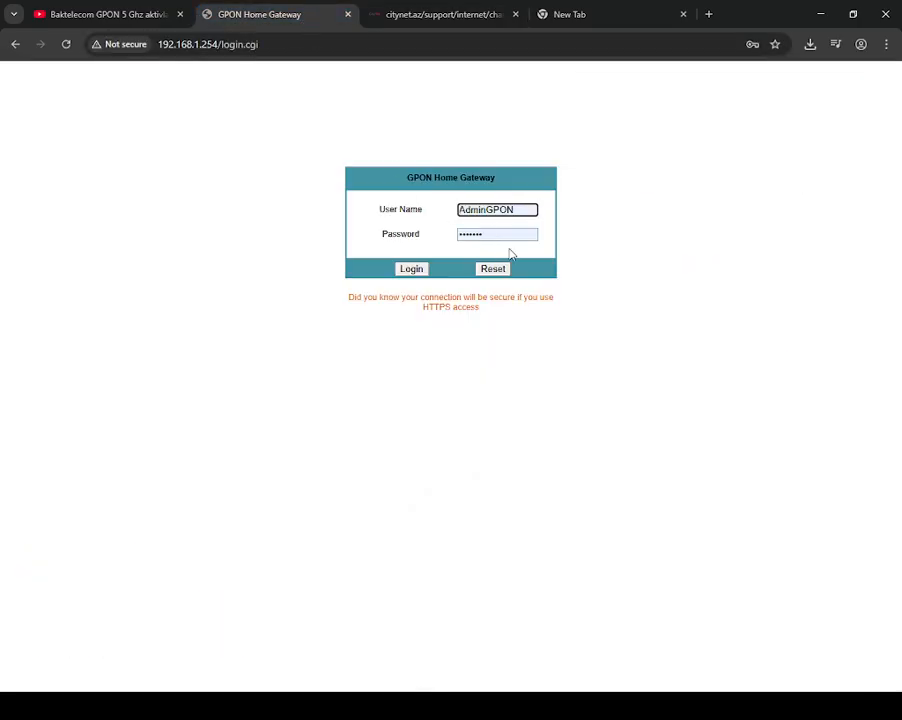
pyautogui.click(410, 272)
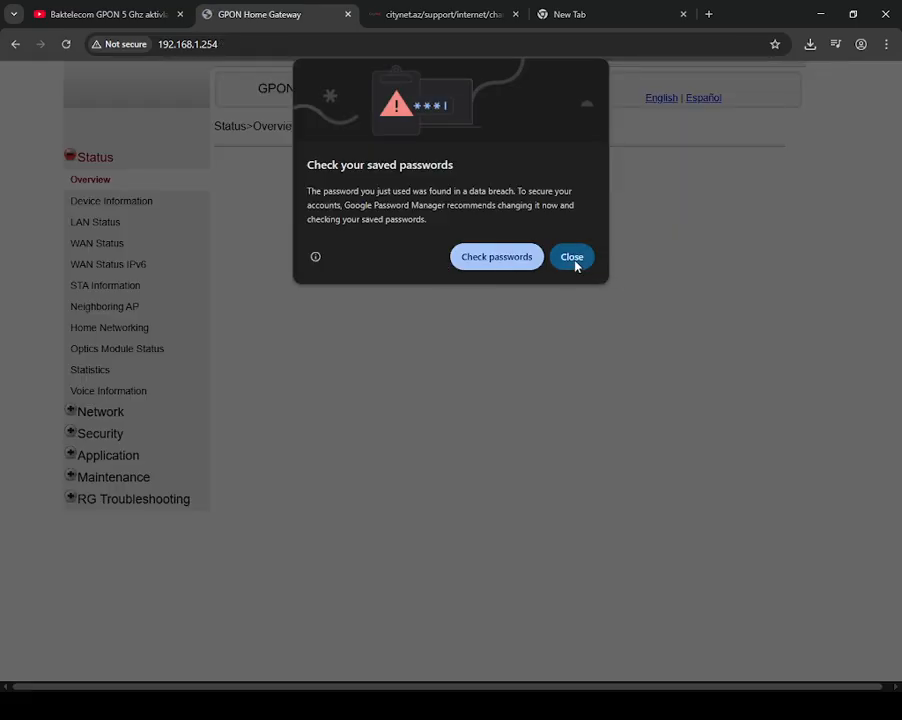
pyautogui.click(573, 259)
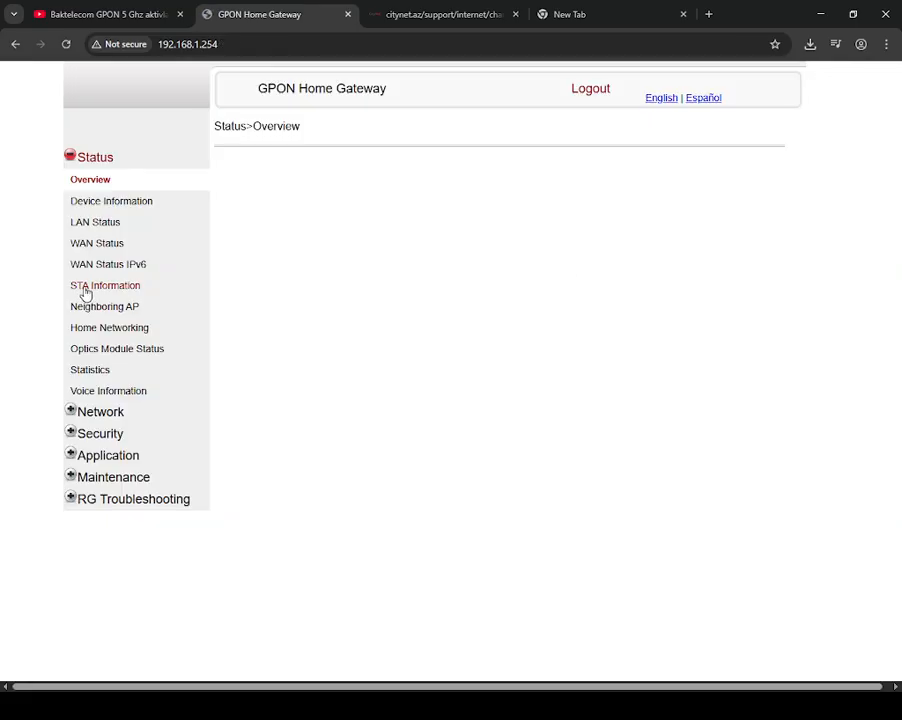
# Open the LAN page of the gateway's Network settings and examine its port mode, DHCP and DNS fields
pyautogui.click(100, 411)
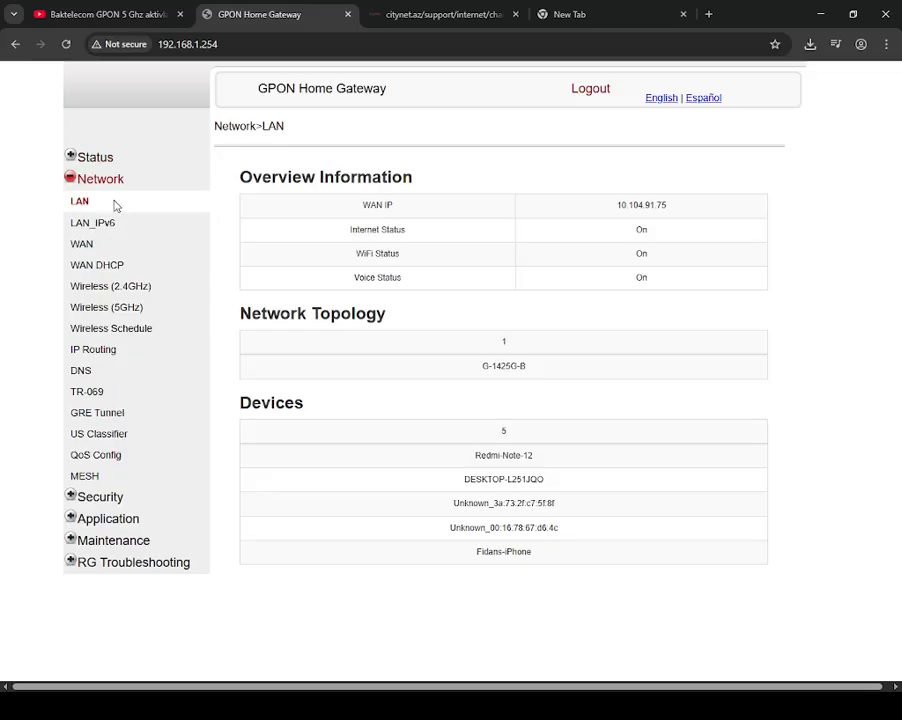
pyautogui.click(84, 204)
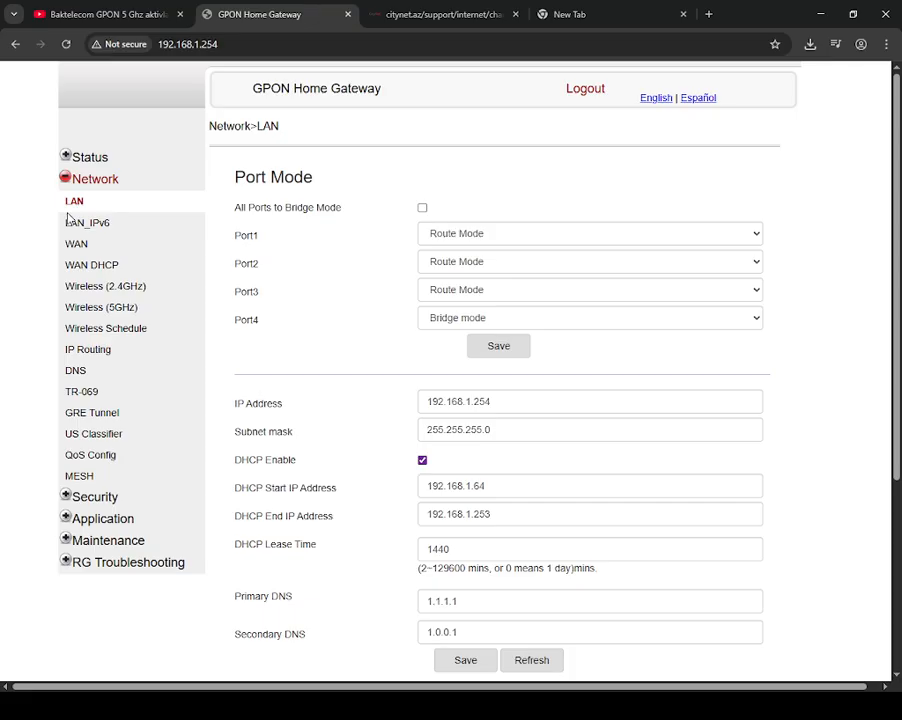
pyautogui.scroll(-2, 322, 276)
pyautogui.scroll(2, 324, 274)
pyautogui.scroll(-1, 380, 310)
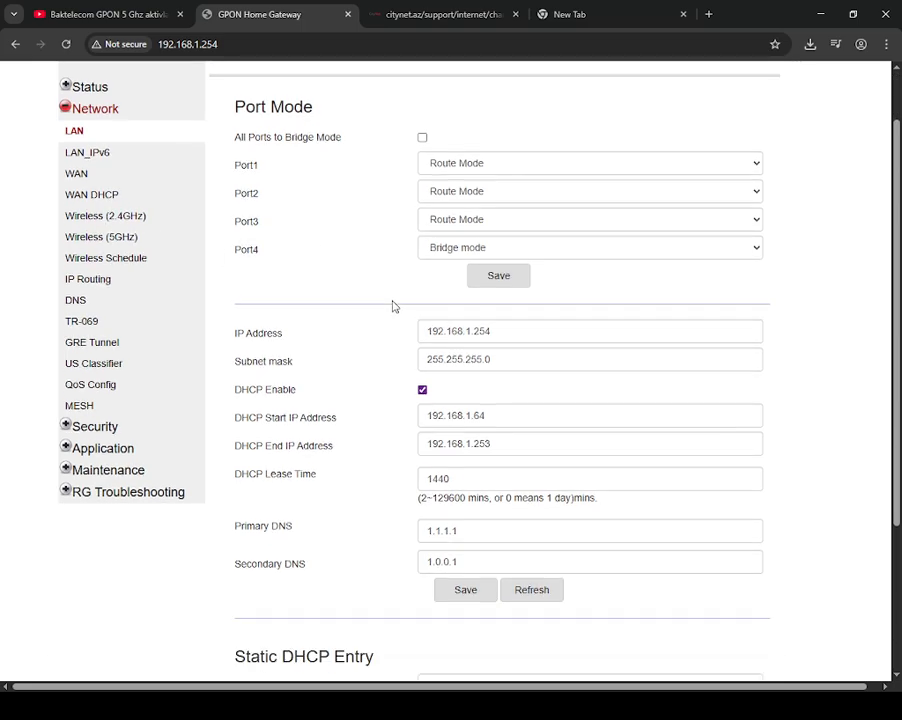
pyautogui.scroll(-1, 392, 306)
pyautogui.scroll(1, 219, 312)
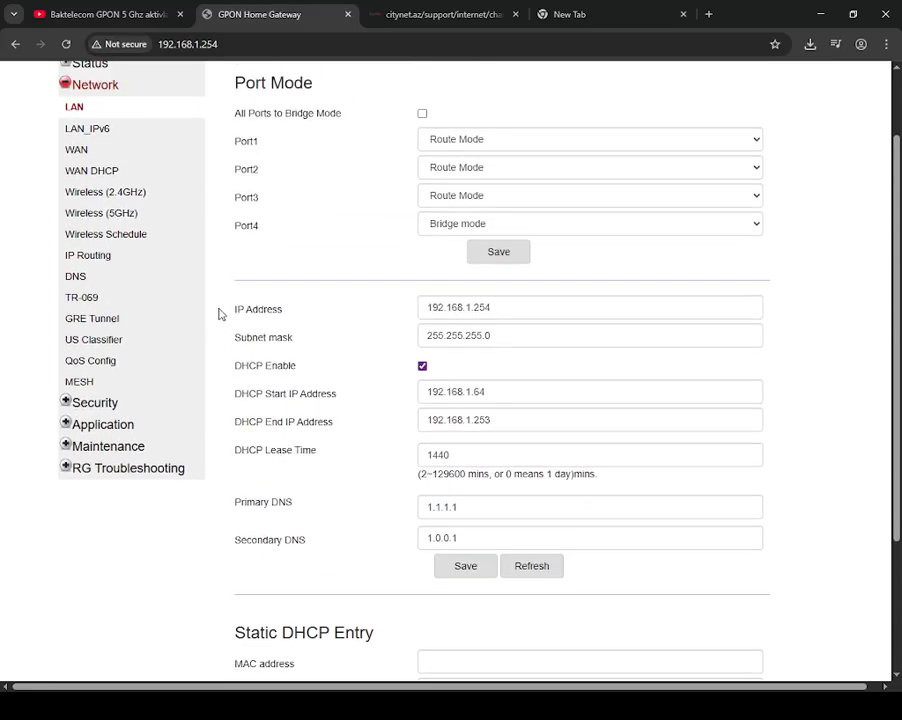
pyautogui.scroll(-1, 338, 331)
pyautogui.scroll(-1, 338, 331)
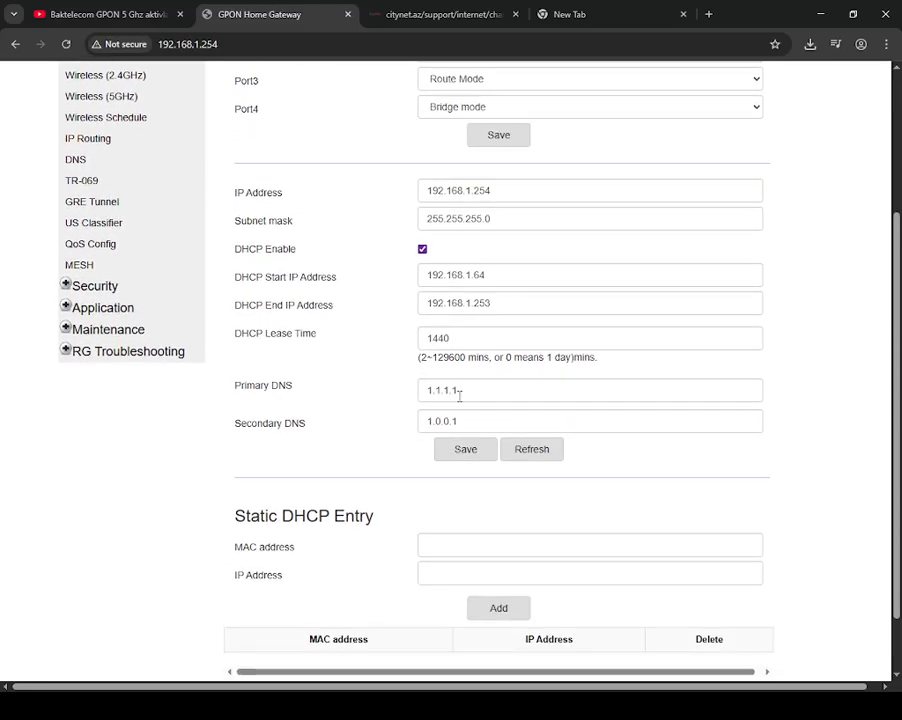
pyautogui.scroll(1, 570, 358)
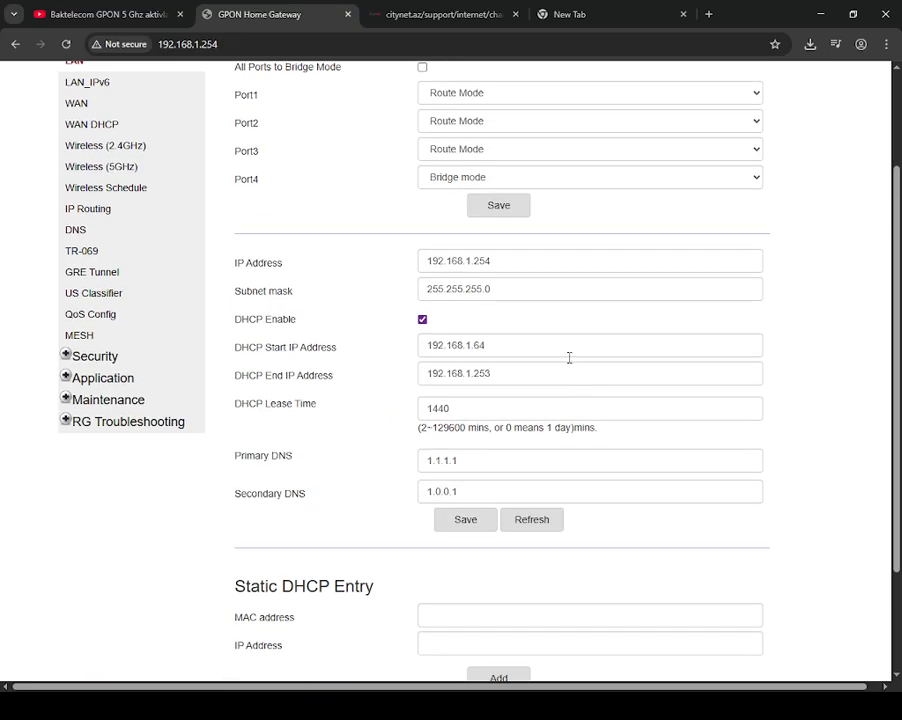
pyautogui.scroll(-1, 435, 390)
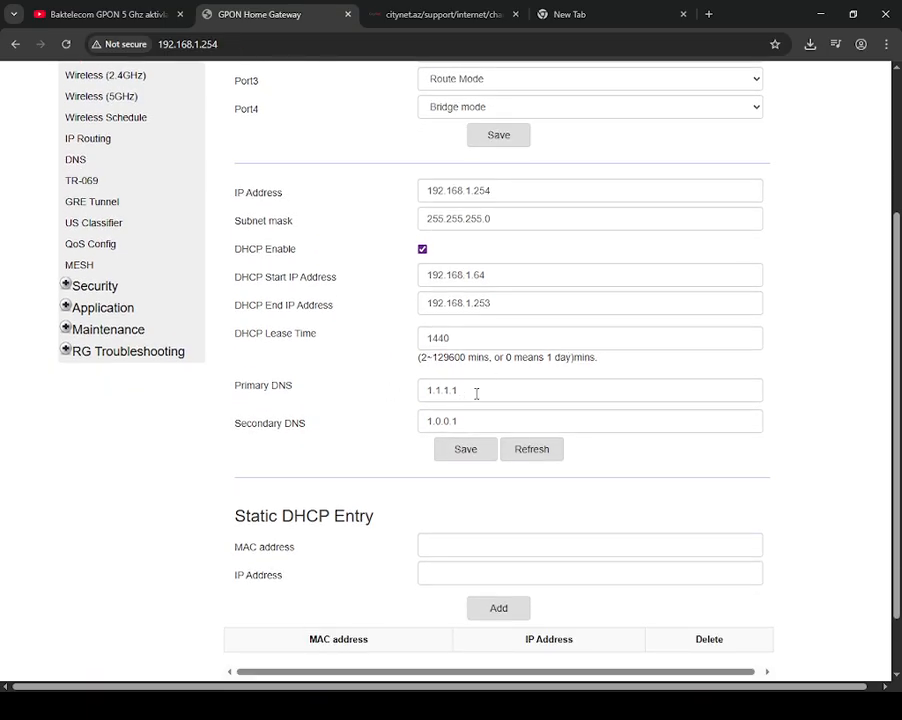
# Examine the Primary DNS and Secondary DNS entries on the LAN page
pyautogui.moveTo(477, 392); pyautogui.dragTo(403, 398)
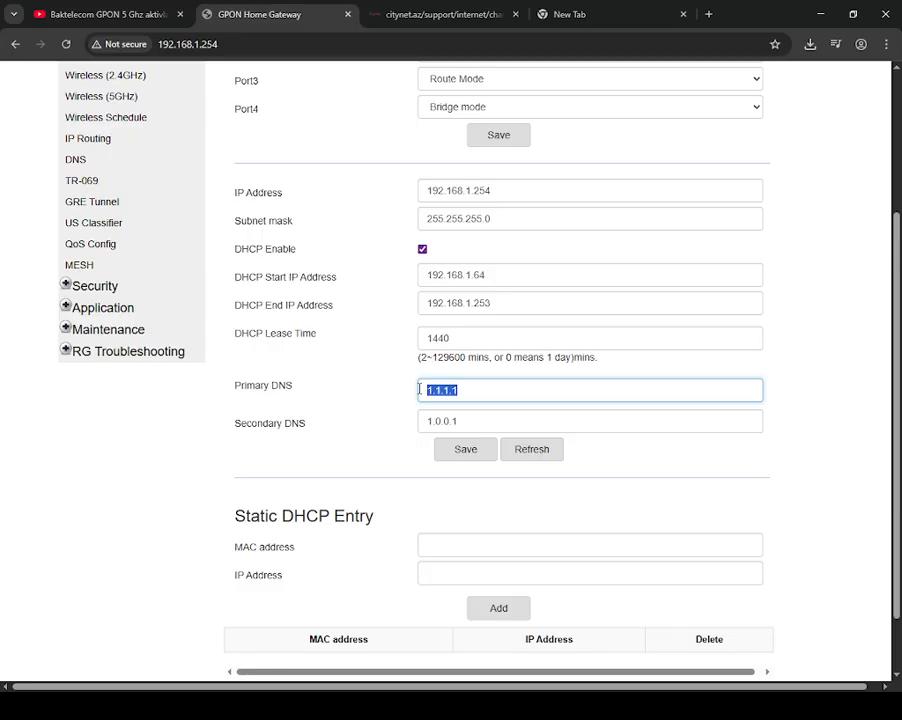
pyautogui.click(363, 369)
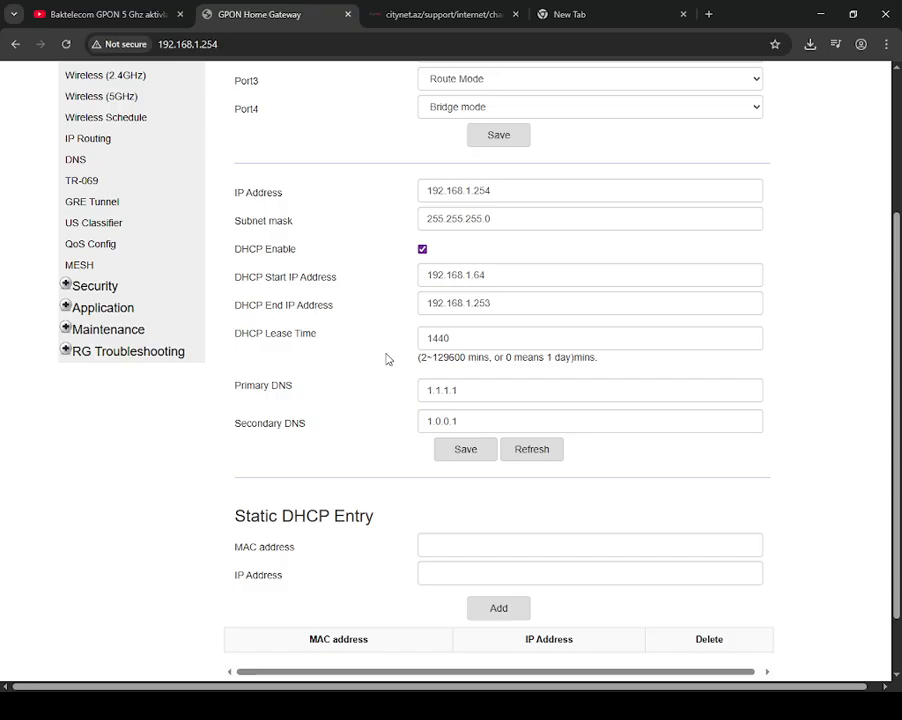
pyautogui.click(467, 396)
pyautogui.moveTo(467, 396); pyautogui.dragTo(403, 397)
pyautogui.click(372, 428)
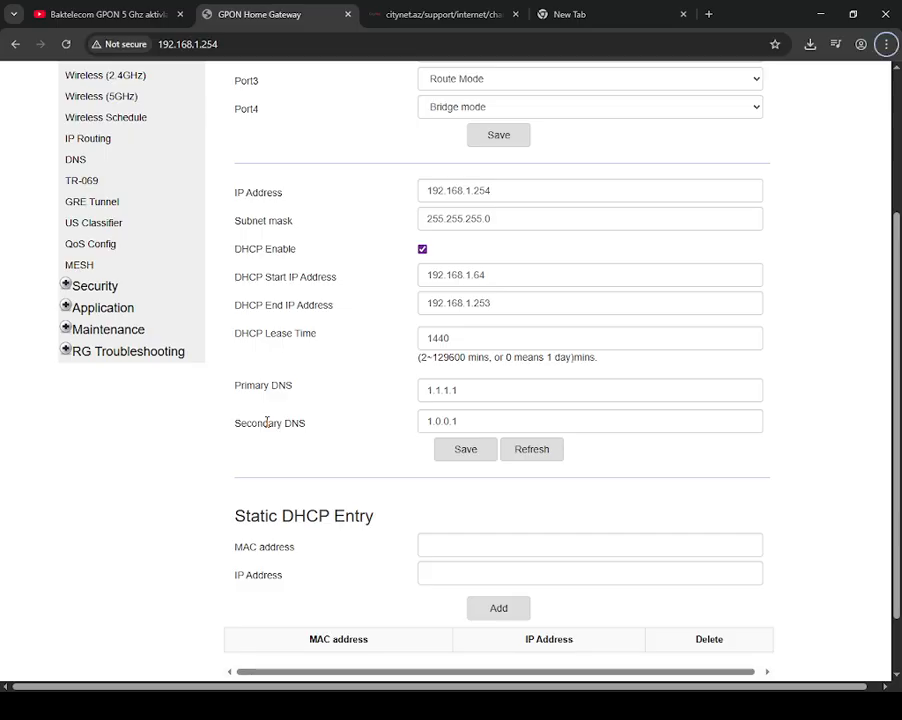
pyautogui.hotkey('alt', 'Tab')
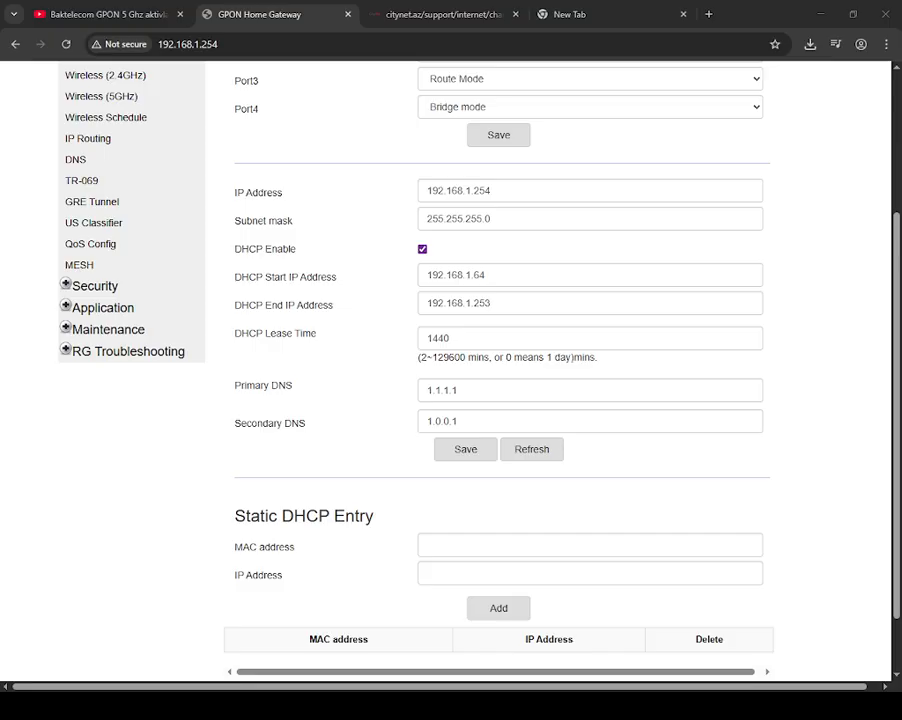
pyautogui.scroll(3, 500, 518)
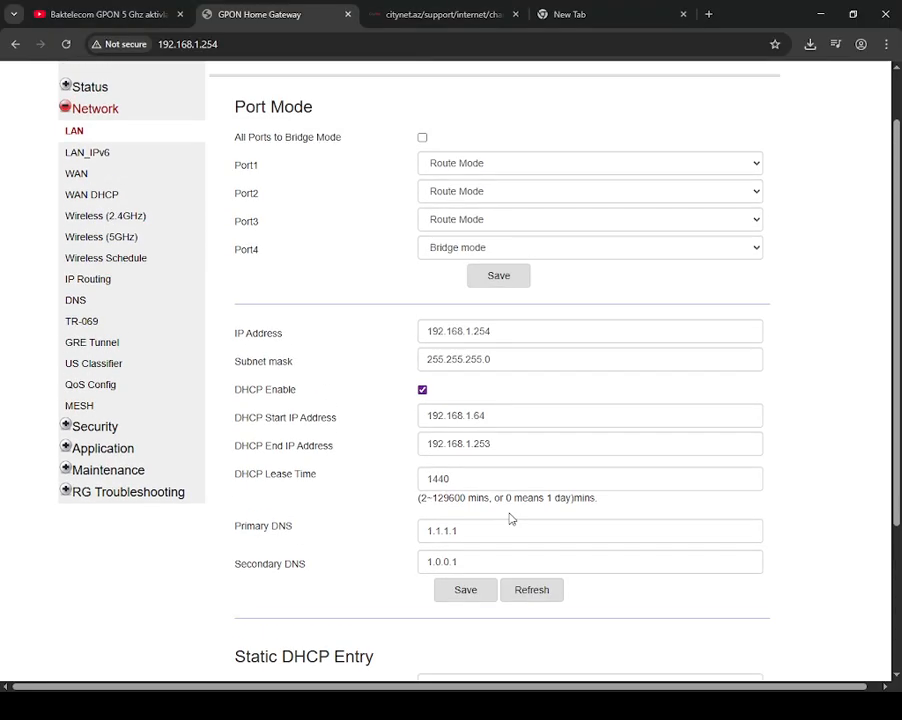
pyautogui.moveTo(472, 527); pyautogui.dragTo(326, 523)
pyautogui.scroll(-1, 488, 496)
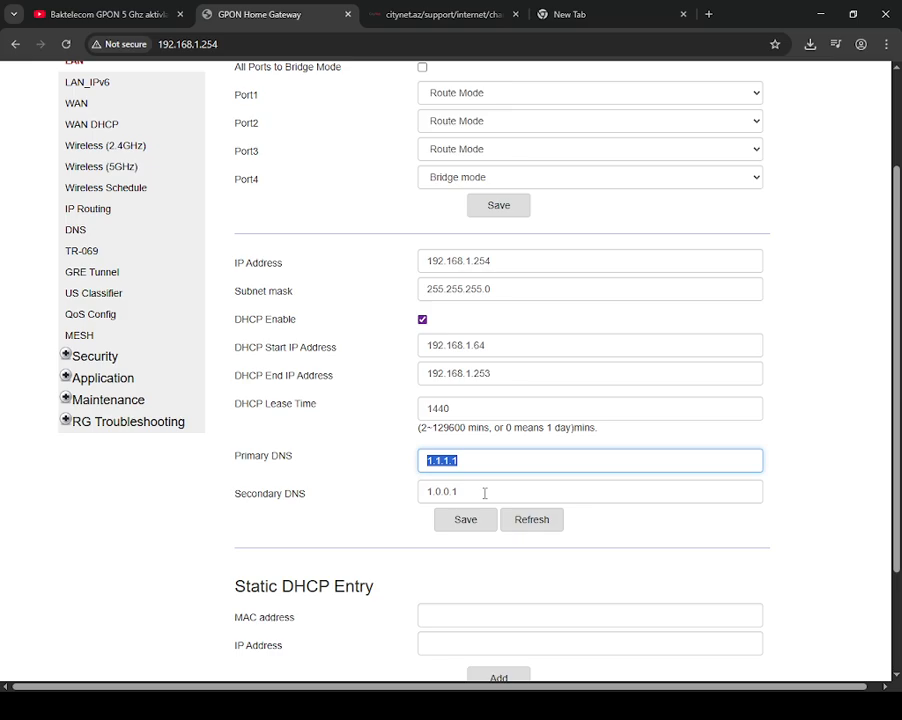
pyautogui.moveTo(484, 493); pyautogui.dragTo(418, 489)
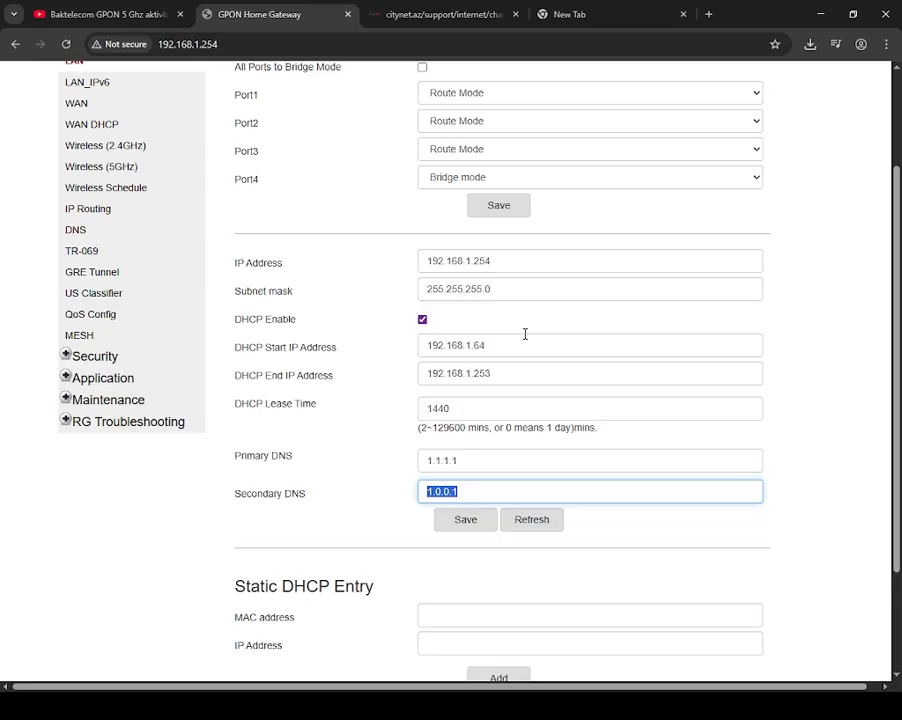
# Open speedtest.net in the empty tab and run an internet speed test
pyautogui.click(572, 15)
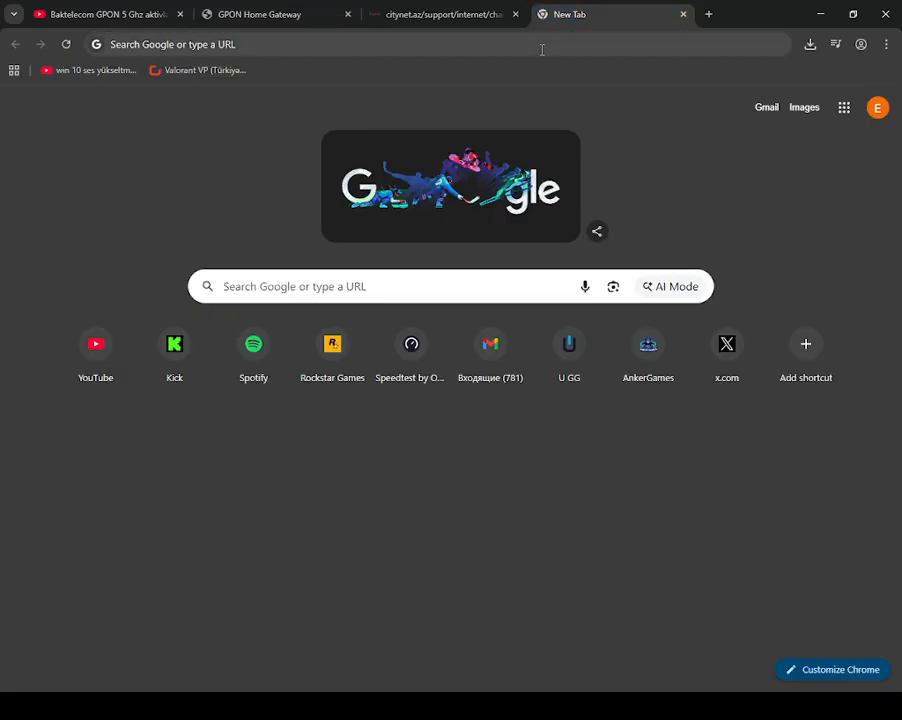
pyautogui.click(542, 49)
pyautogui.write('spe')
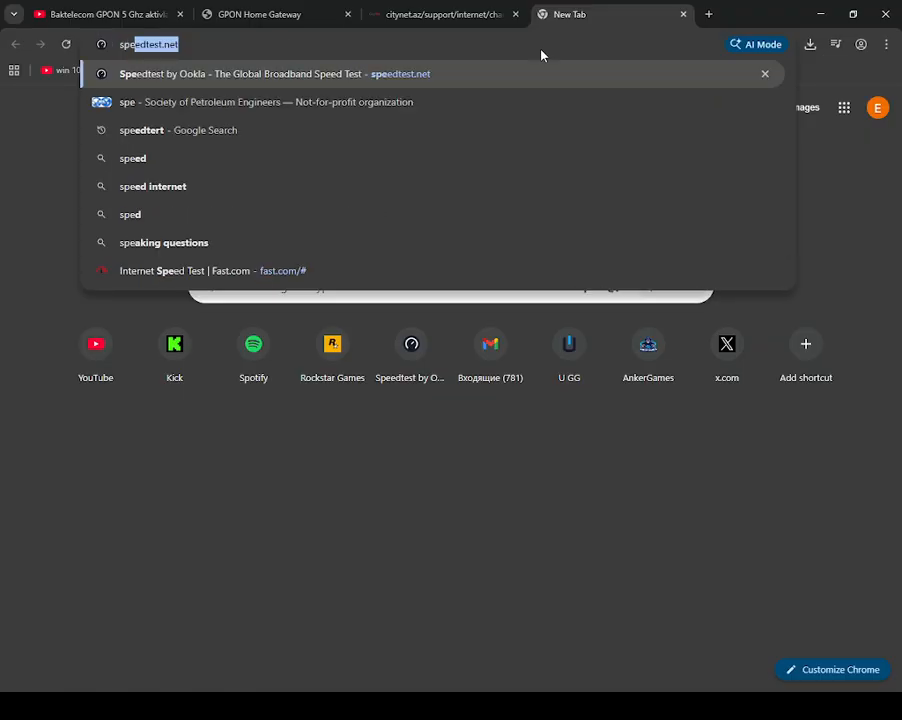
pyautogui.press('Return')
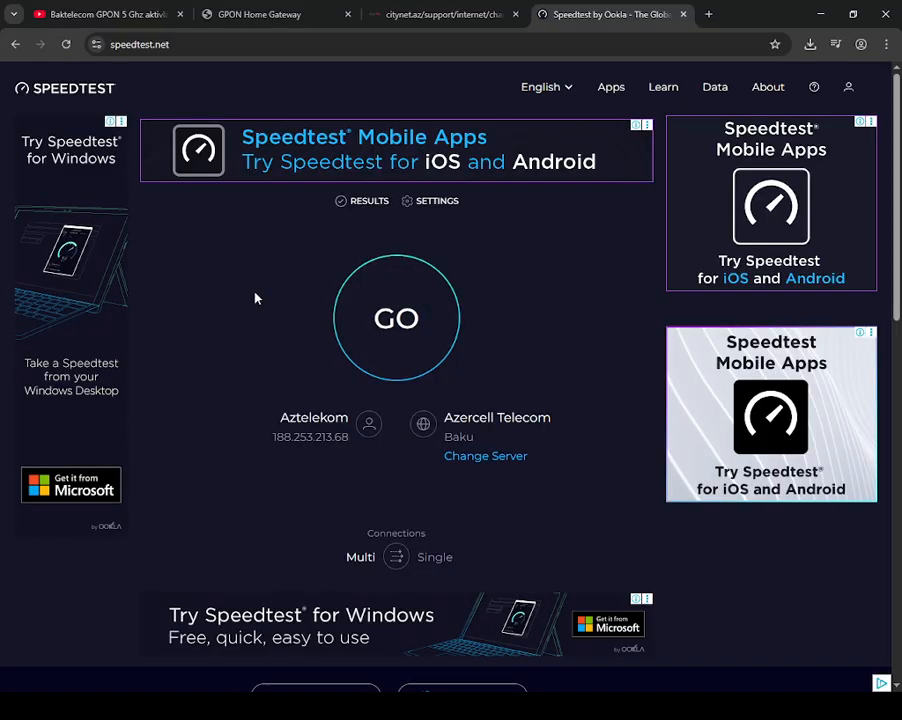
pyautogui.click(383, 319)
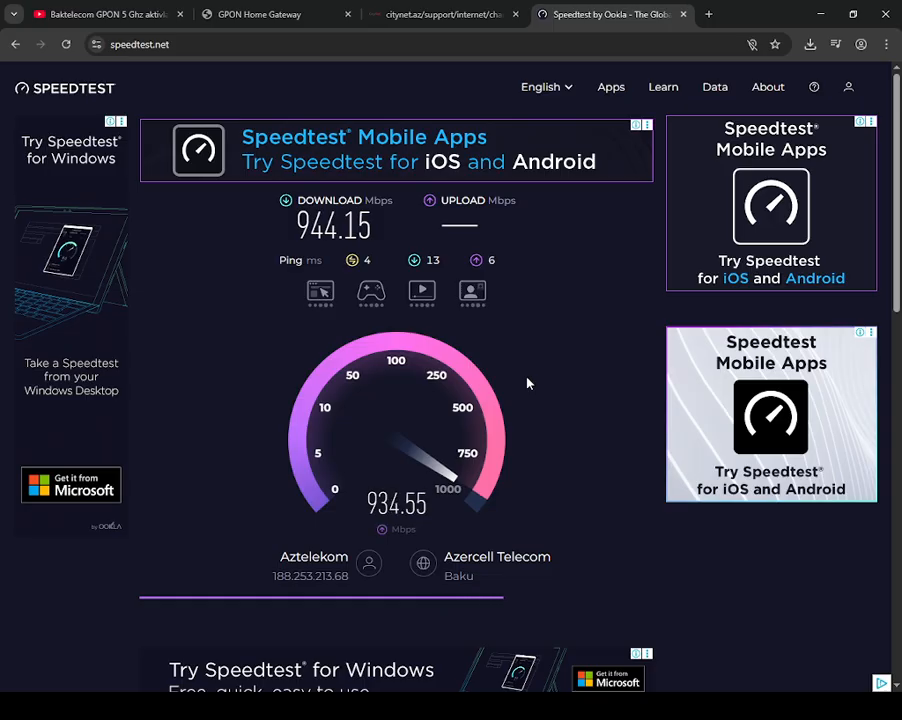
# Examine the gateway user name and password lines in the CityNet support article
pyautogui.click(435, 15)
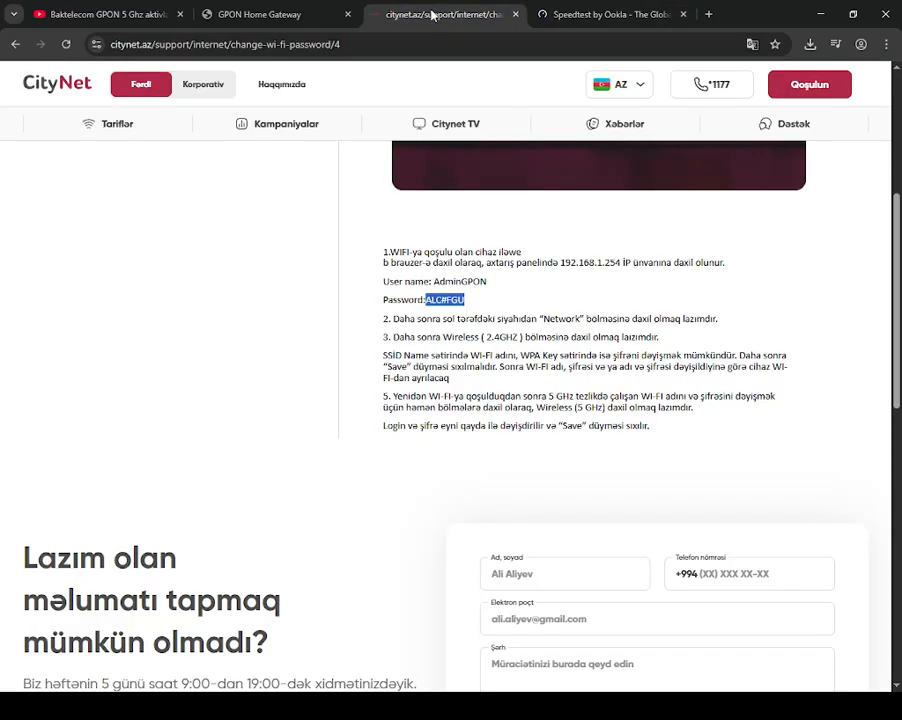
pyautogui.click(500, 312)
pyautogui.moveTo(467, 307); pyautogui.dragTo(371, 281)
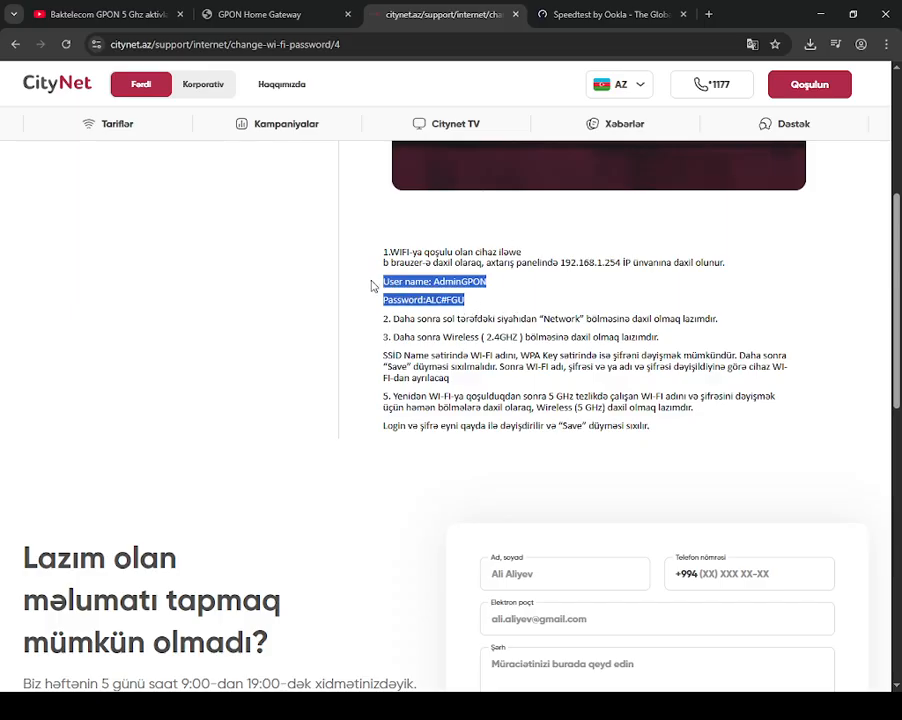
pyautogui.click(397, 307)
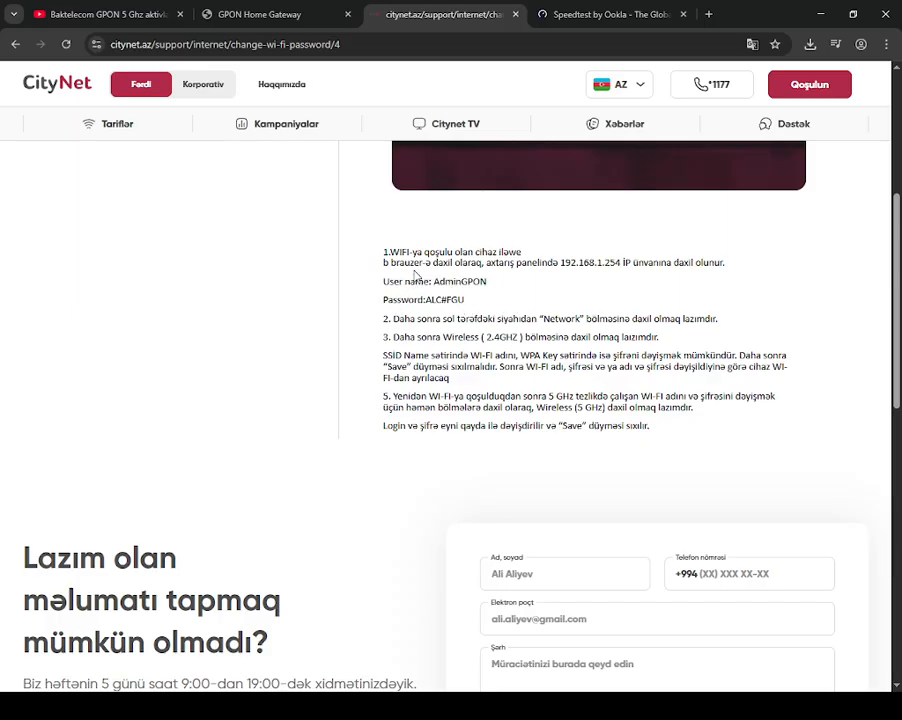
pyautogui.moveTo(389, 278); pyautogui.dragTo(373, 292)
pyautogui.click(492, 302)
pyautogui.click(397, 294)
pyautogui.moveTo(466, 300); pyautogui.dragTo(389, 282)
pyautogui.click(461, 296)
# Check the gateway's LAN settings page once more, and return to the CityNet support article
pyautogui.click(250, 15)
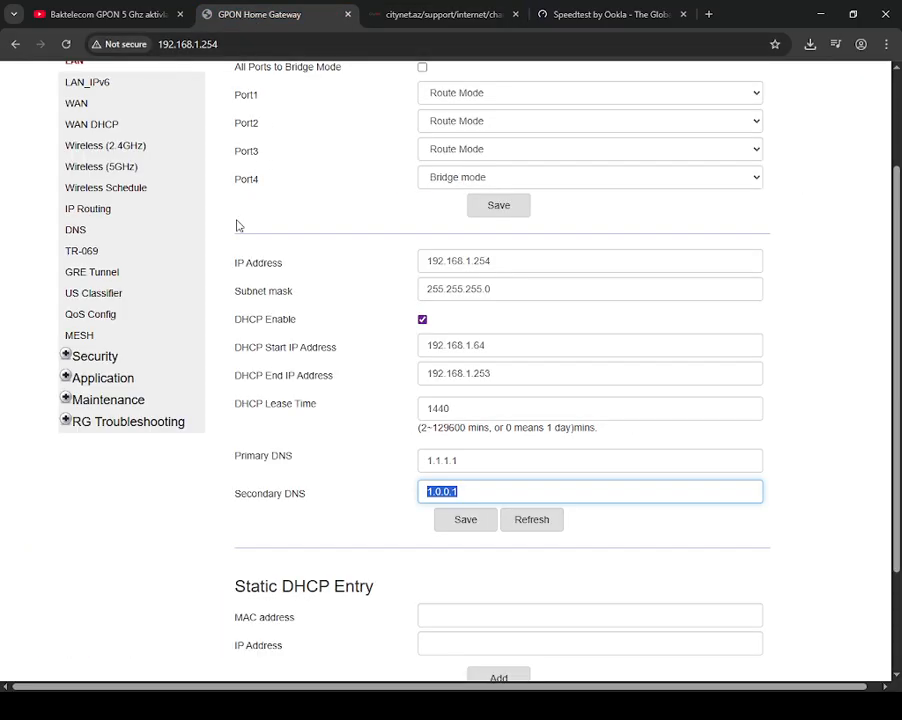
pyautogui.scroll(1, 238, 270)
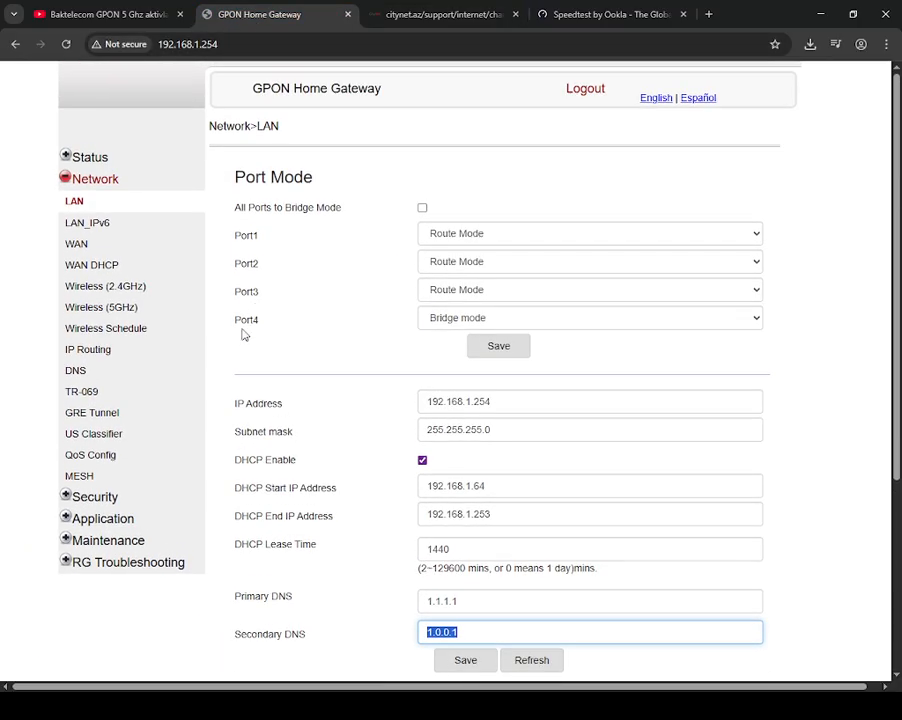
pyautogui.click(491, 18)
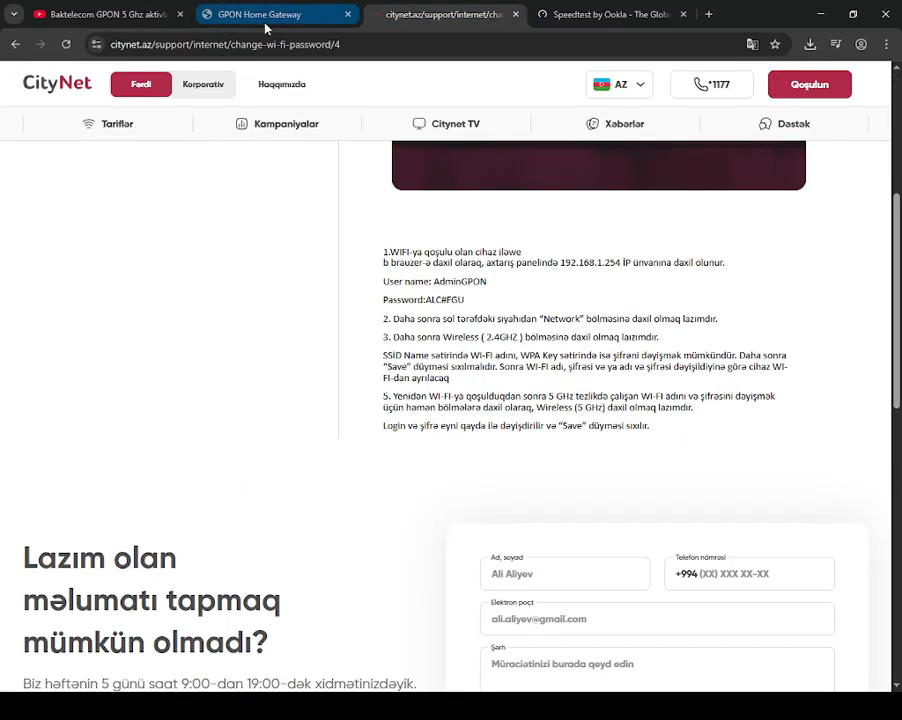